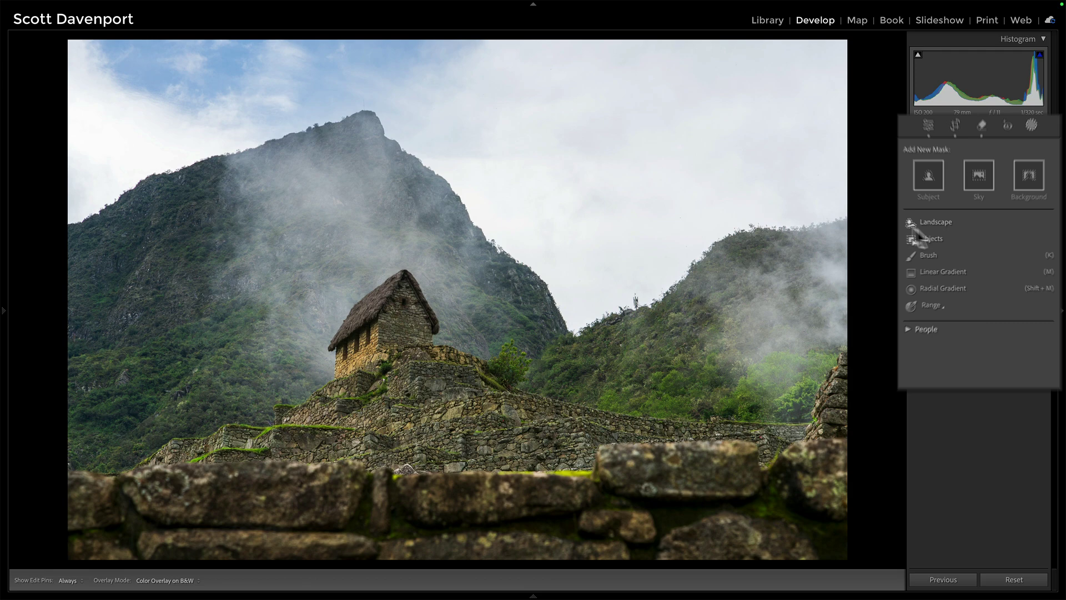
Start a Landscape mask to show its Sky and Mountains category options
left_click(903, 213)
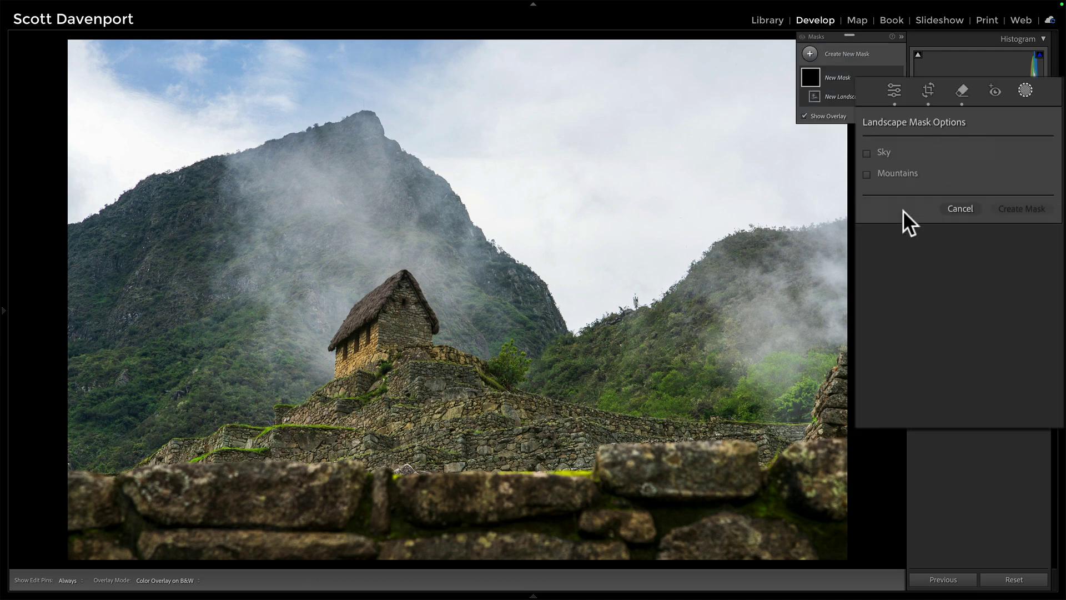
mouse_move(882, 151)
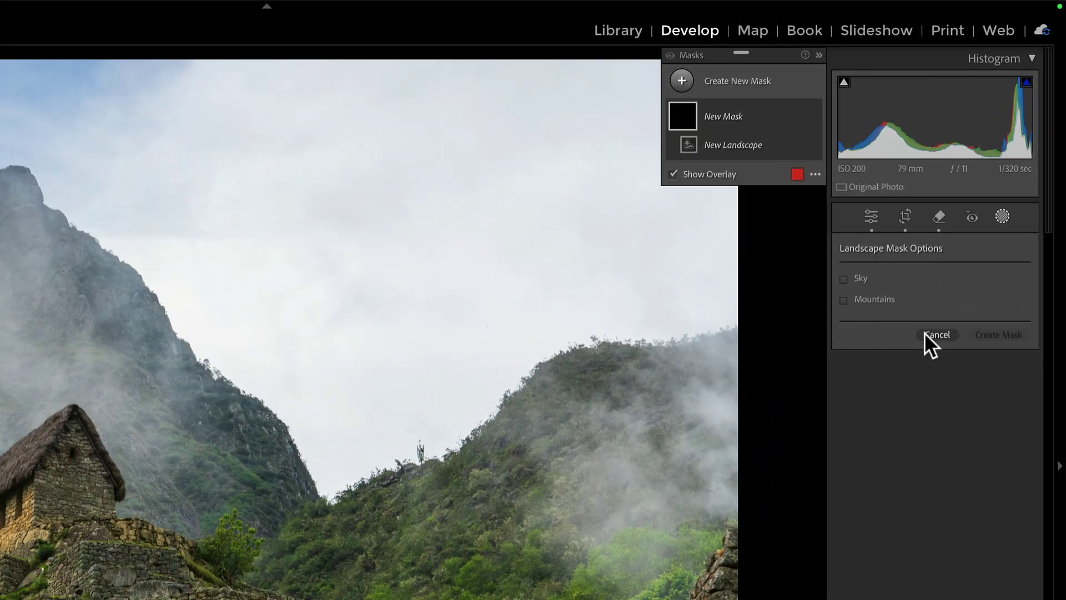
Cancel the landscape options, add a Background mask, then delete its Background 1 component
left_click(972, 223)
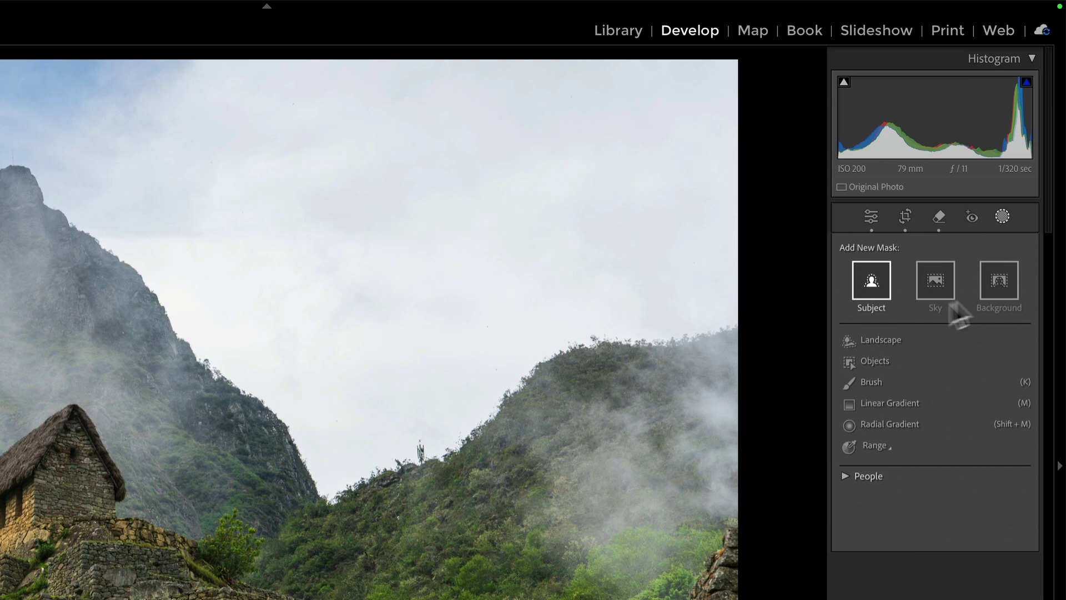
left_click(998, 282)
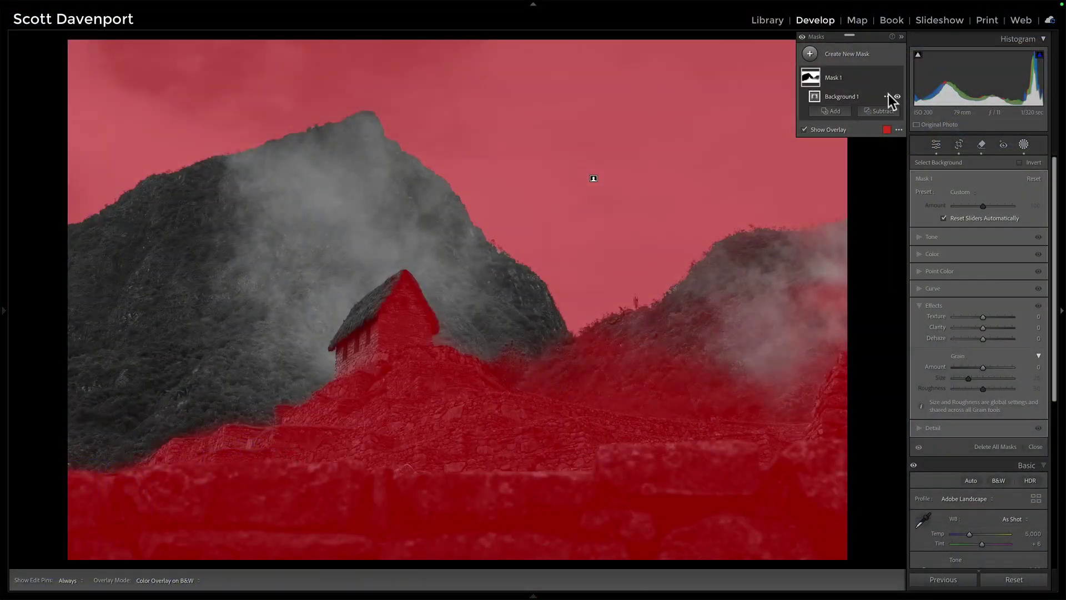
left_click(887, 95)
left_click(907, 186)
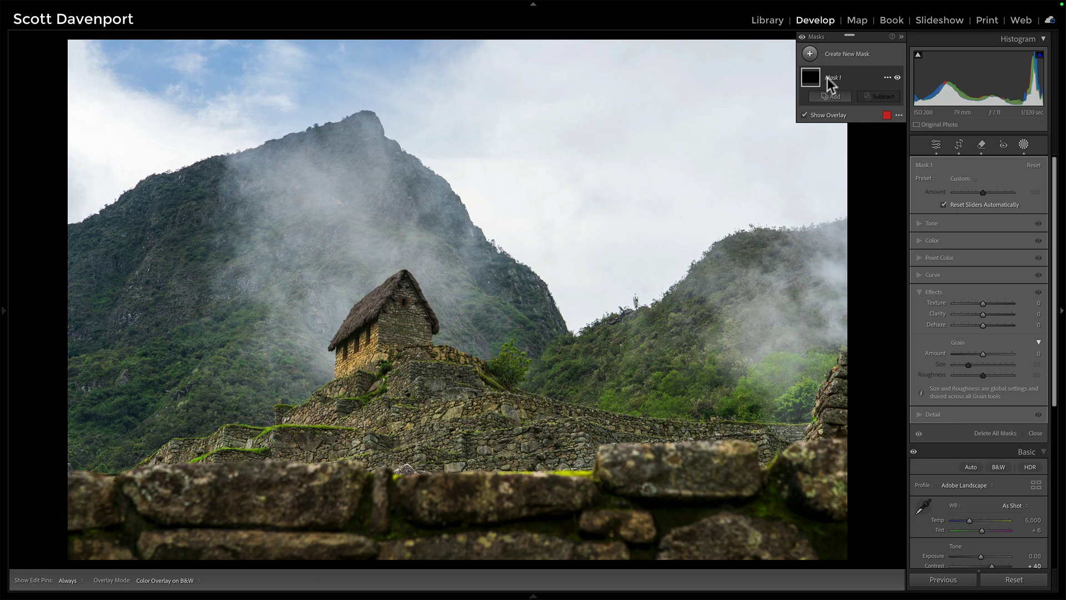
Add a landscape selection of Sky and Mountains to Mask 1
left_click(831, 96)
left_click(838, 180)
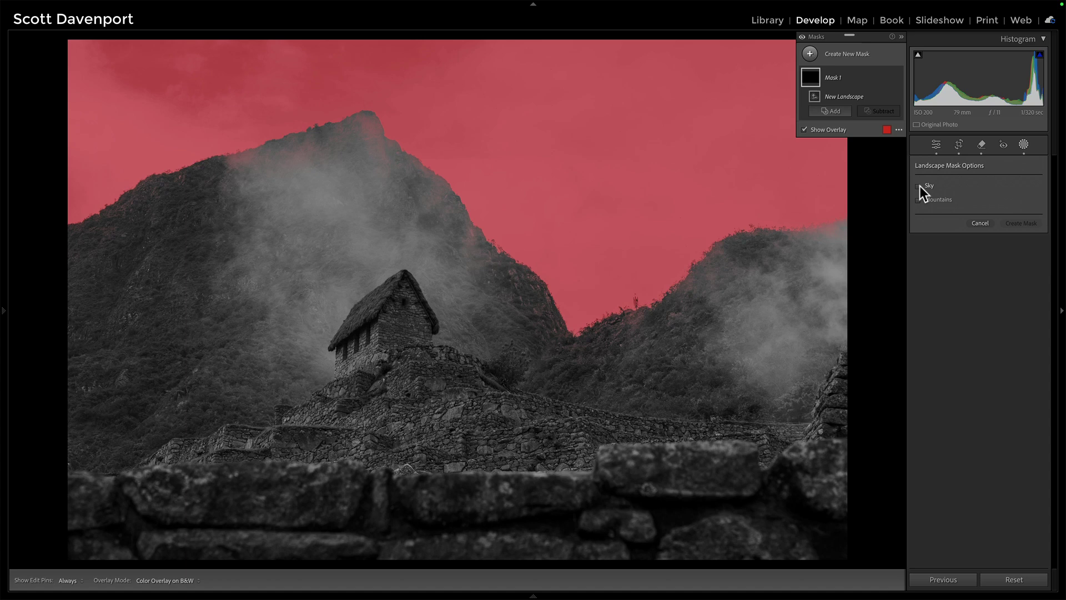
left_click(920, 186)
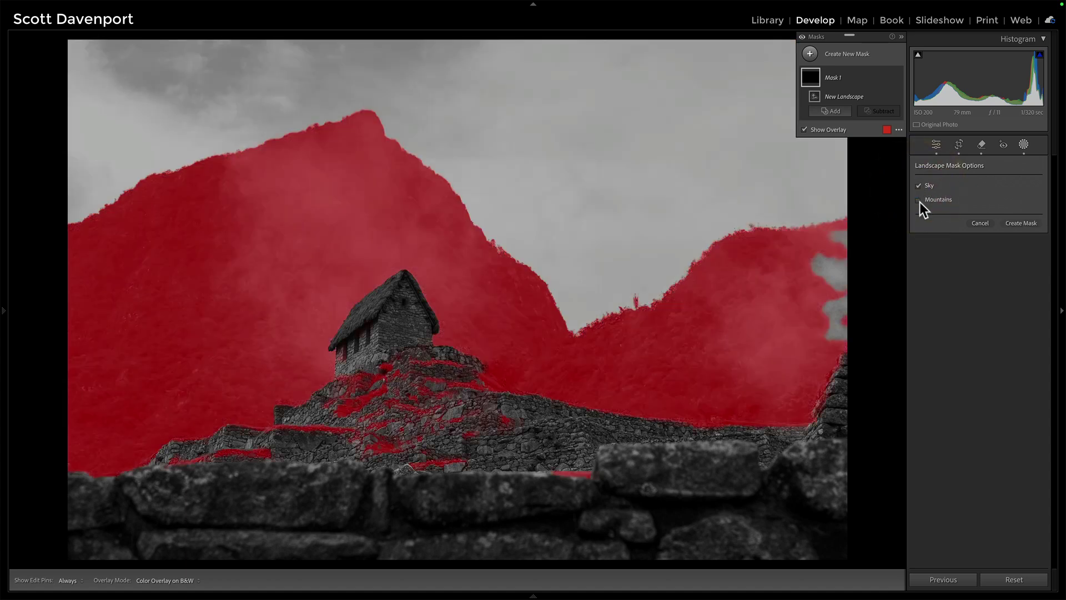
left_click(919, 200)
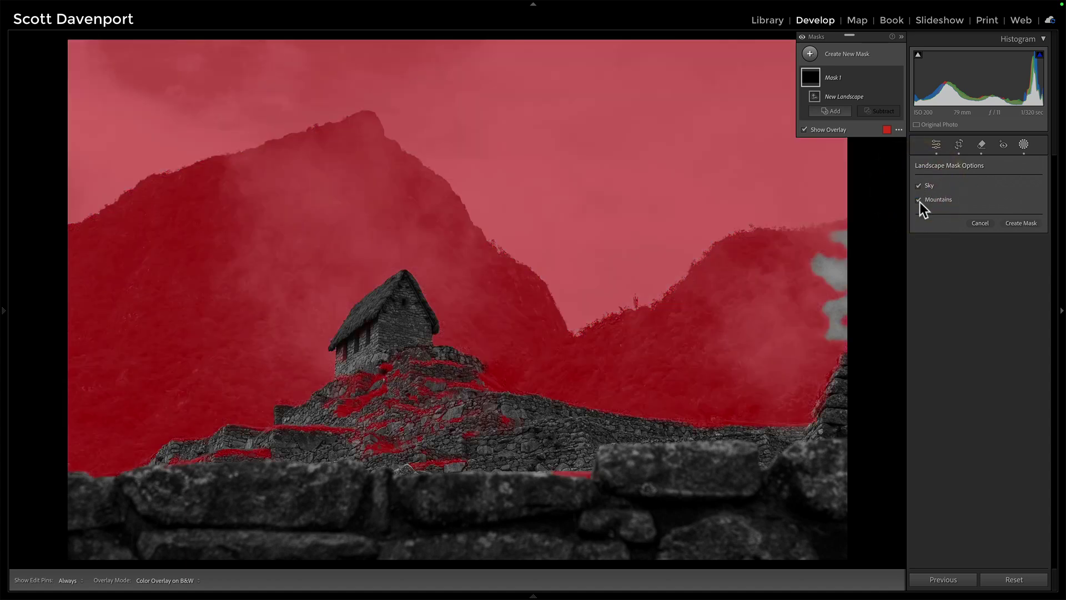
left_click(1014, 224)
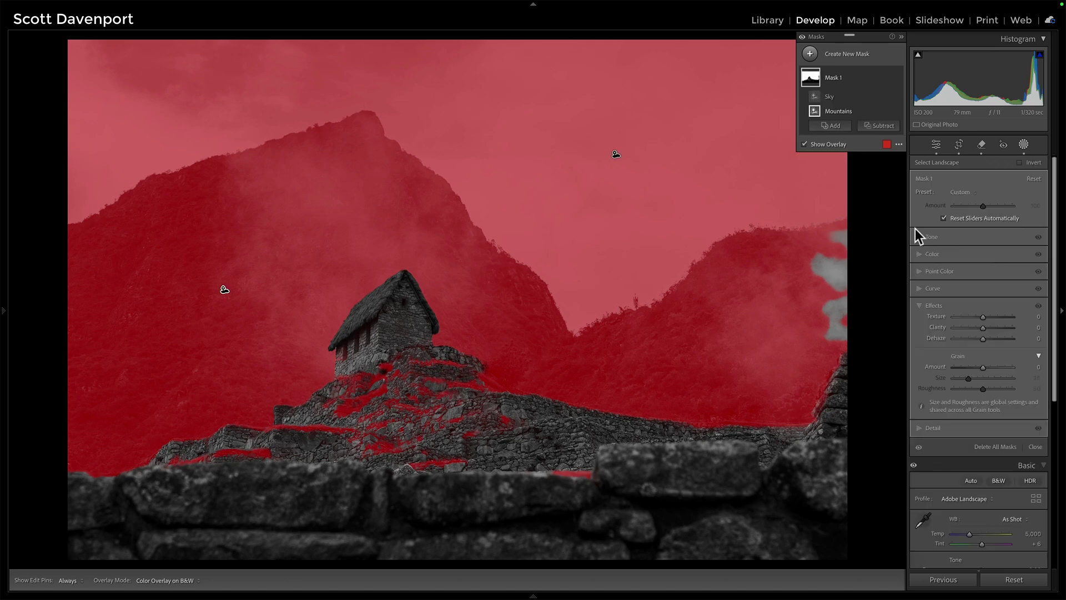
Subtract a brush stroke to erase the mask from the stone ruins
left_click(879, 125)
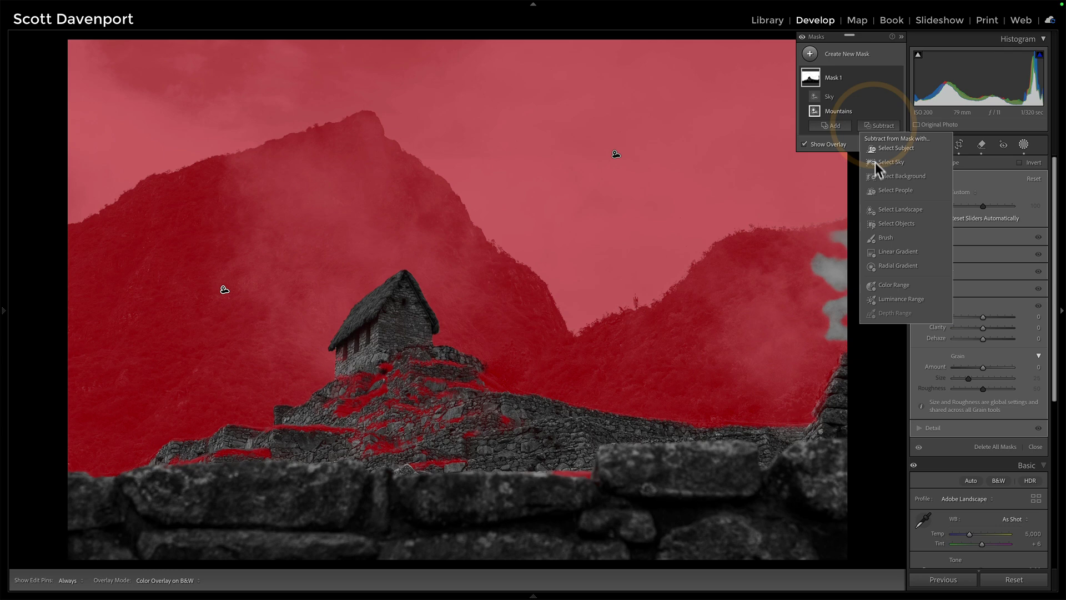
left_click(879, 238)
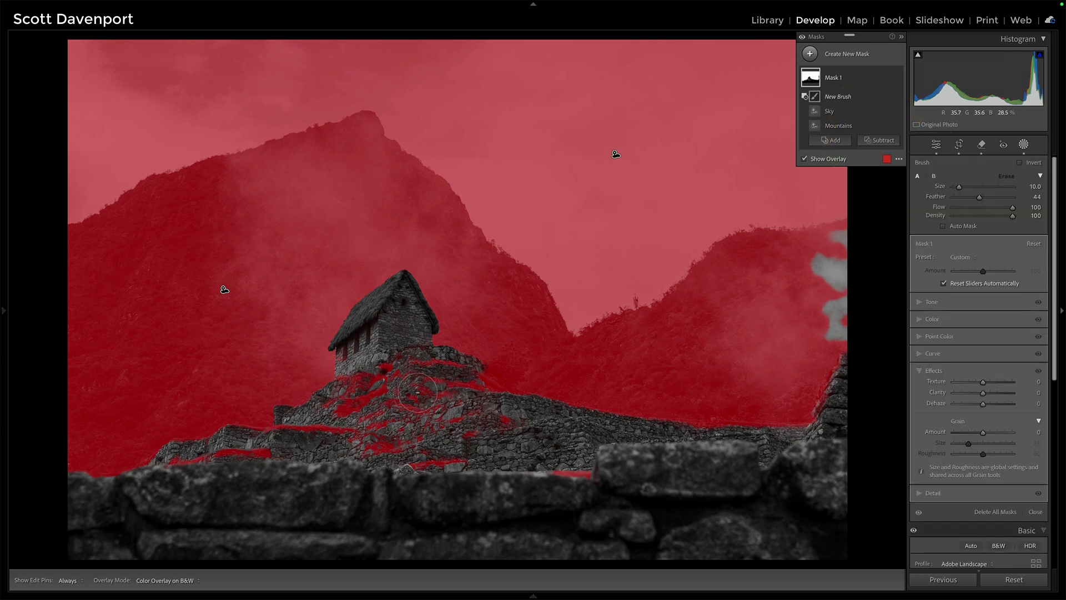
key("h")
mouse_move(417, 392)
left_mouse_down()
mouse_move(403, 363)
mouse_move(417, 376)
mouse_move(469, 386)
mouse_move(492, 411)
mouse_move(381, 376)
mouse_move(255, 455)
mouse_move(177, 474)
mouse_move(392, 422)
mouse_move(542, 476)
mouse_move(533, 484)
mouse_move(506, 456)
mouse_move(514, 441)
mouse_move(427, 397)
left_mouse_up()
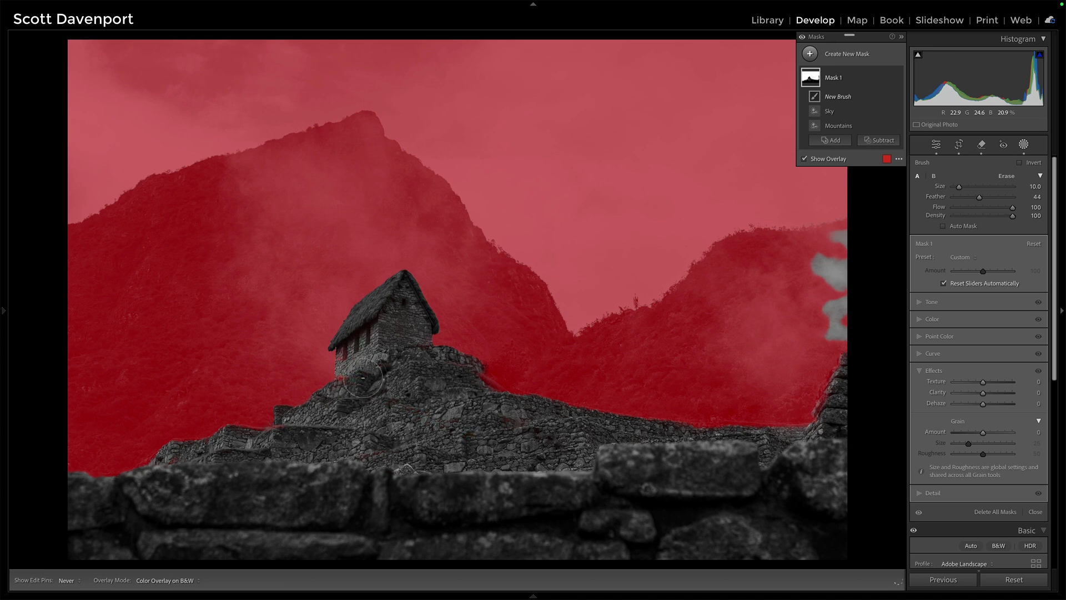
Add a brush stroke painting the mask onto the right-hand mountain slope
left_click(833, 141)
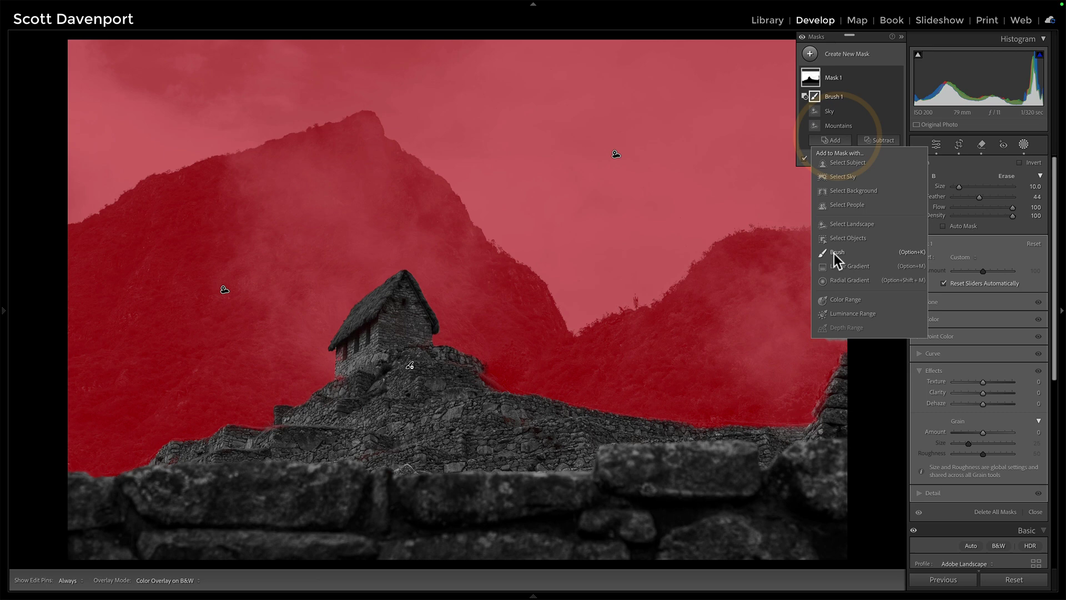
left_click(838, 252)
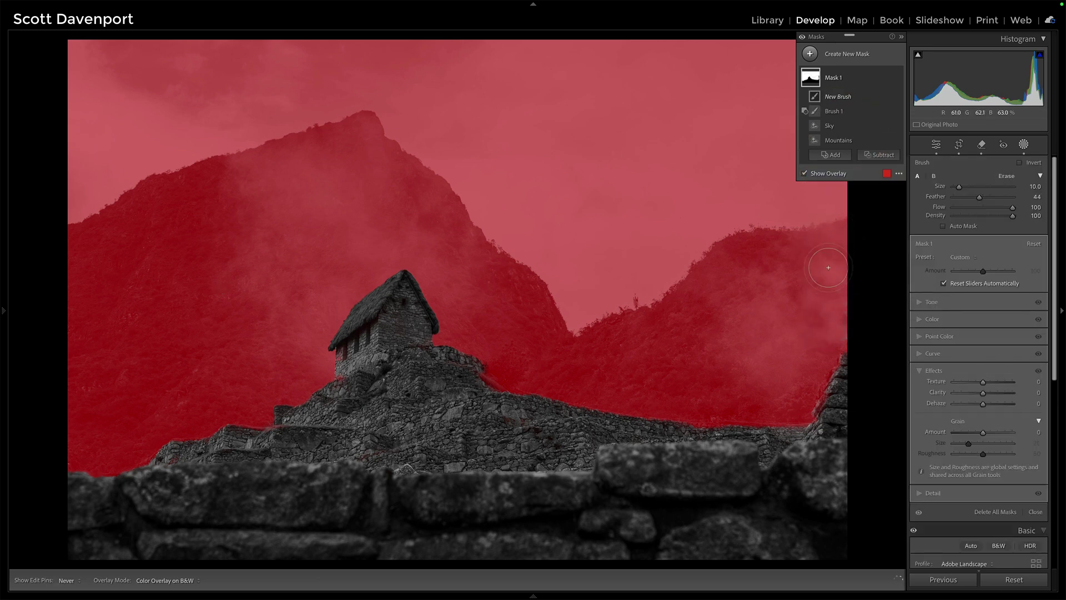
left_click_drag(828, 267, 826, 320)
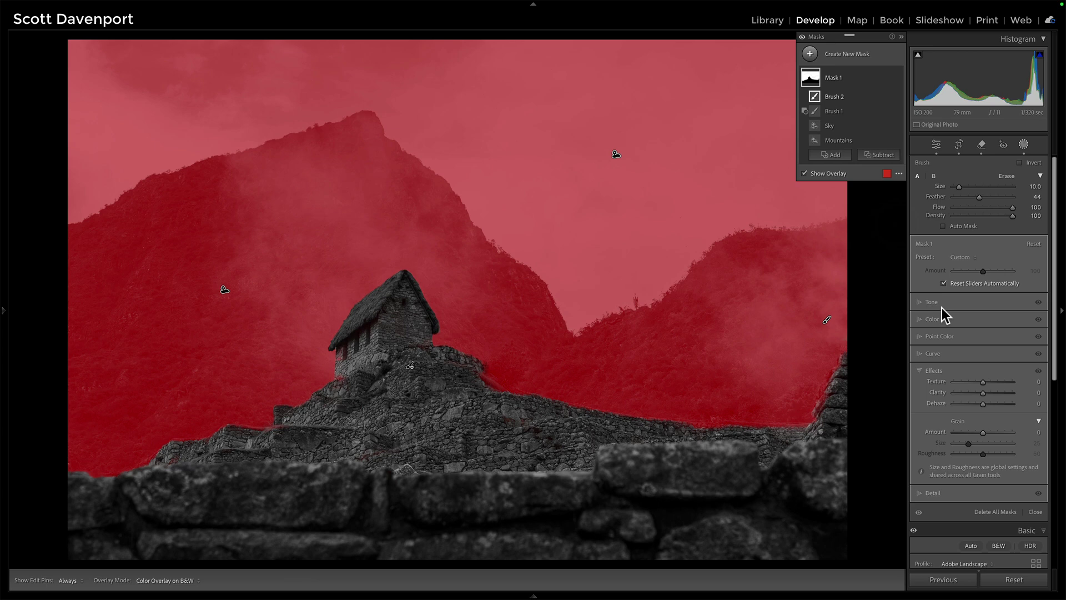
Give the sky-and-mountains mask Exposure −0.29, Contrast 34 and Dehaze 14
left_click(920, 302)
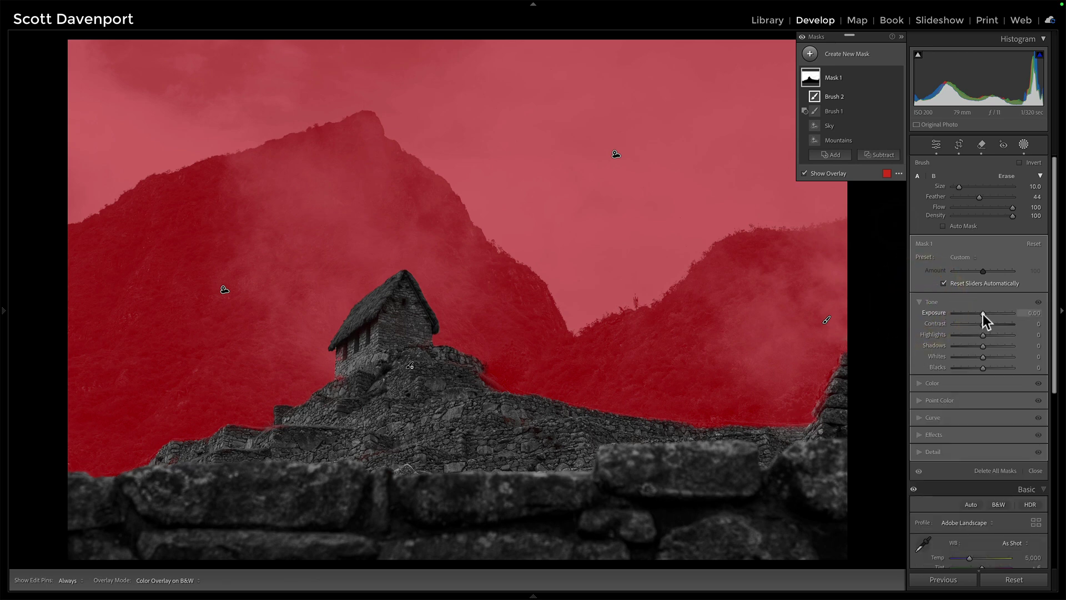
key("o")
left_click(981, 314)
left_click(980, 324)
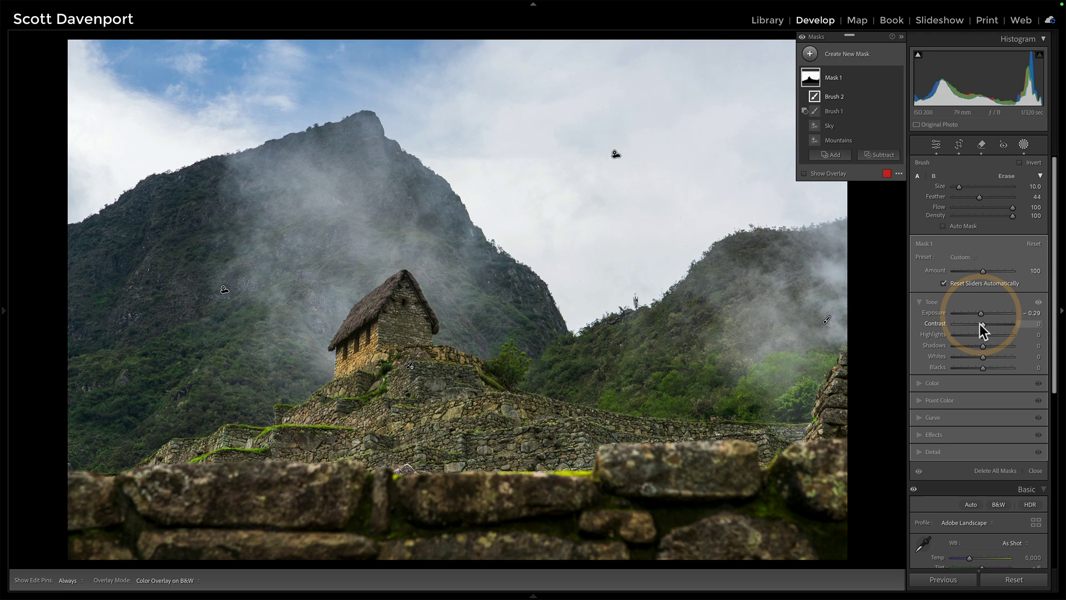
left_click(990, 325)
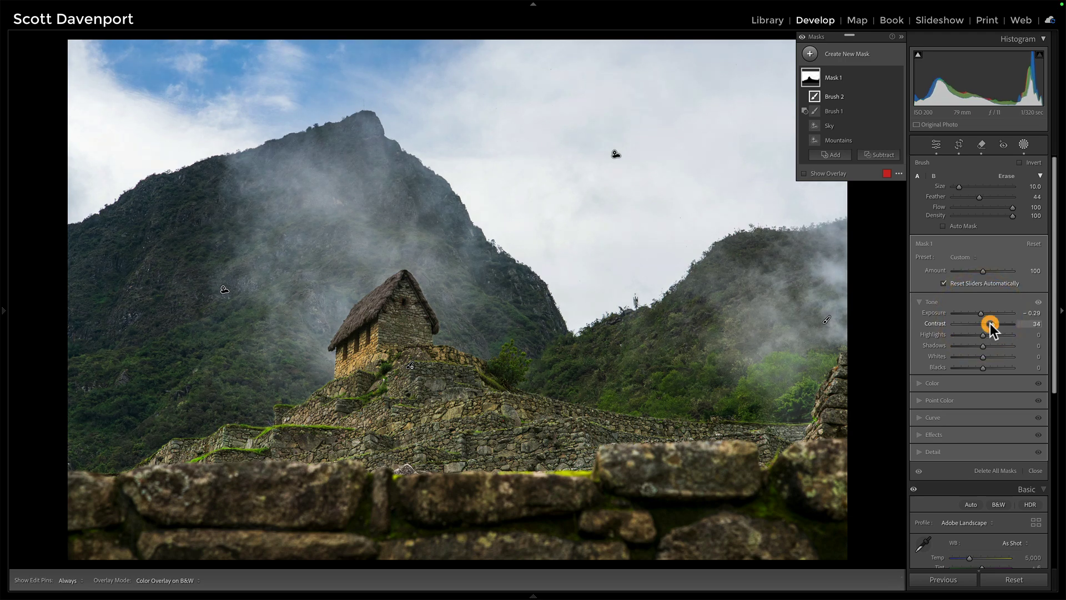
left_click(919, 434)
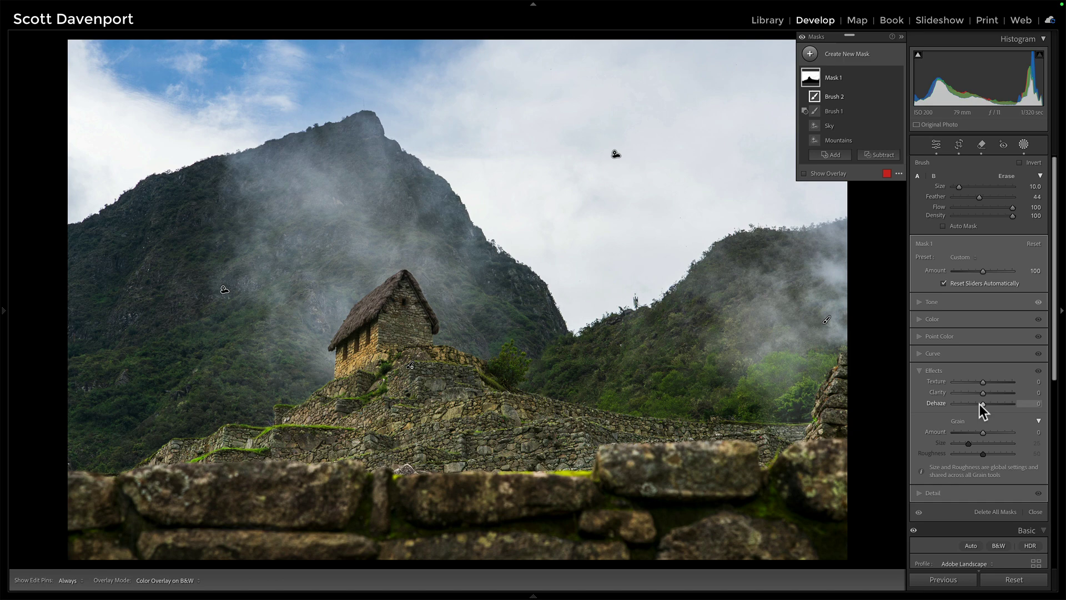
left_click_drag(983, 404, 987, 404)
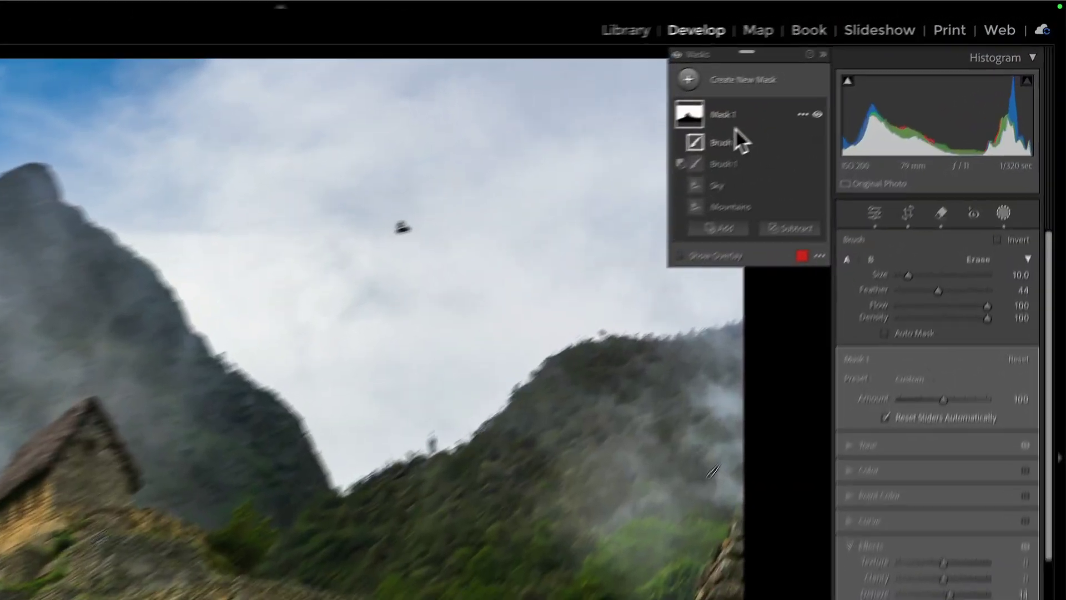
Duplicate Mask 1 as an inverted mask covering the stonework
mouse_move(891, 75)
left_click(797, 116)
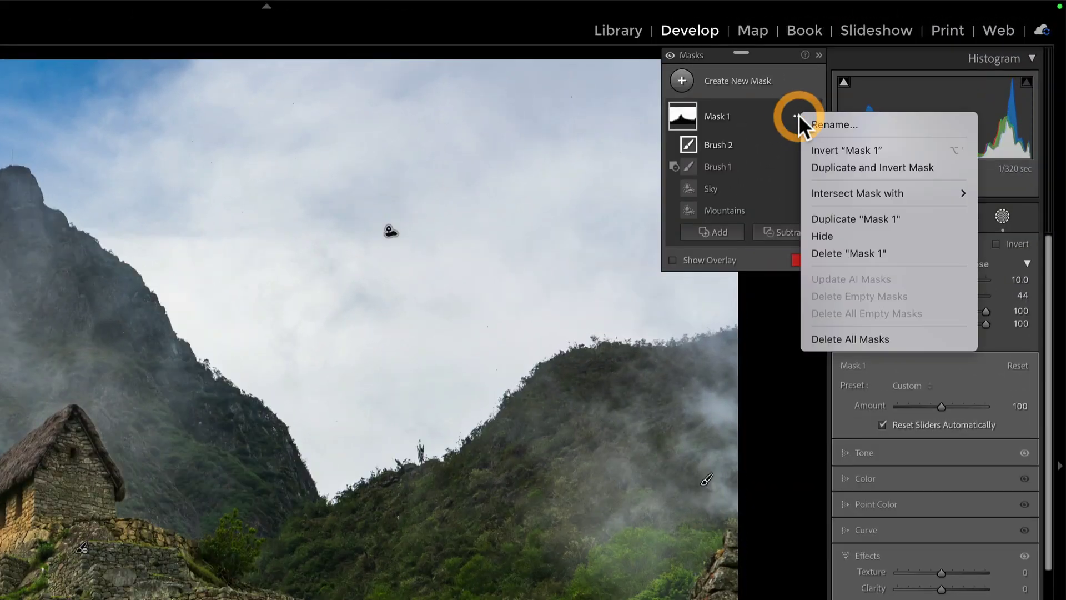
left_click(811, 167)
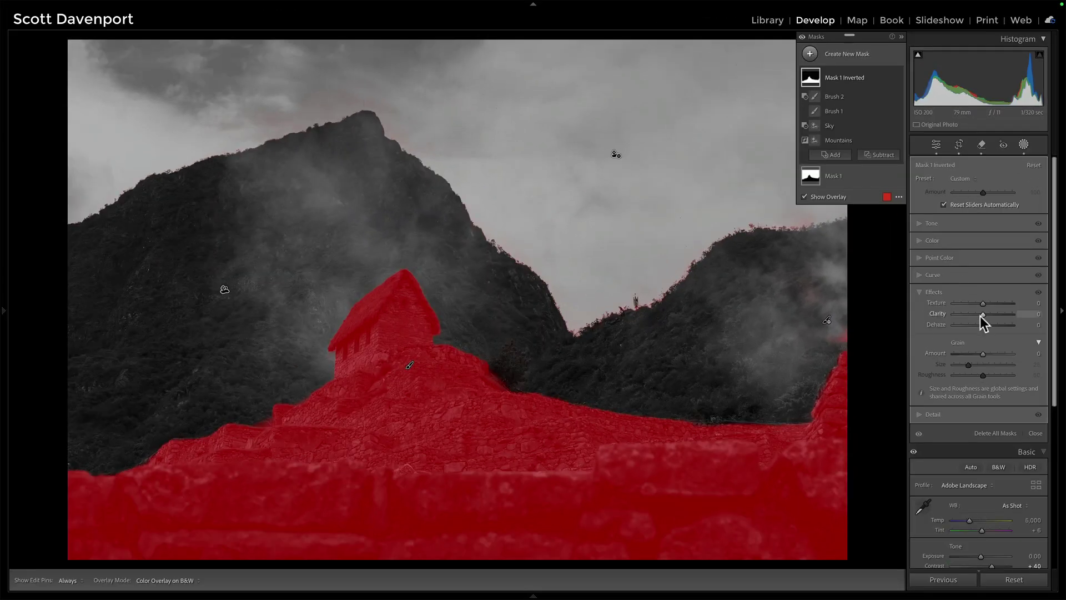
key("o")
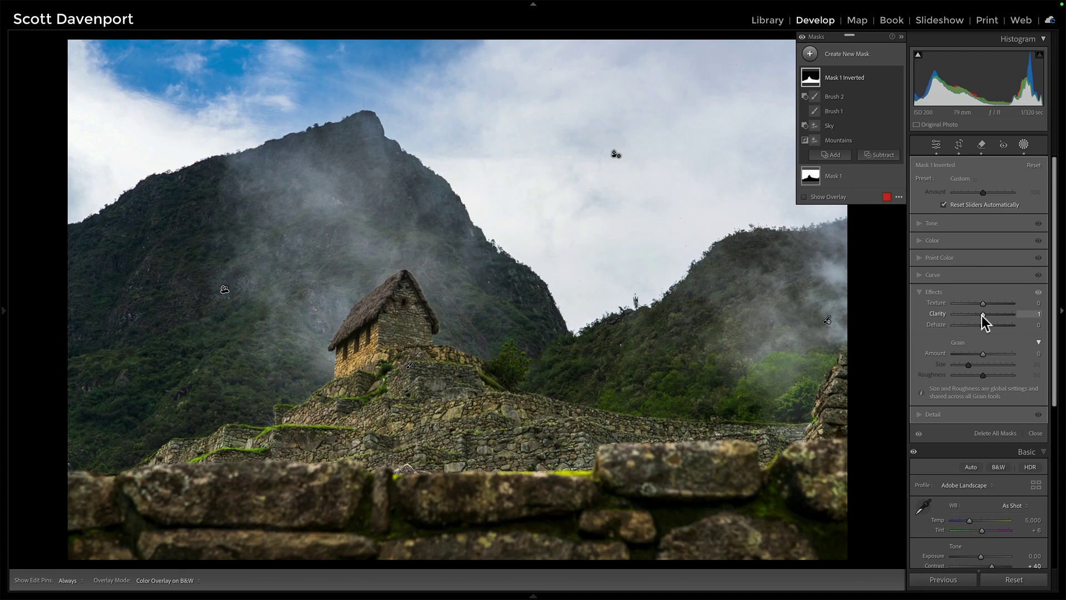
Set the inverted mask to Clarity 19, Texture 16 and Dehaze −7
mouse_move(982, 315)
left_mouse_down()
mouse_move(984, 303)
mouse_move(976, 325)
left_mouse_up()
left_click(984, 327)
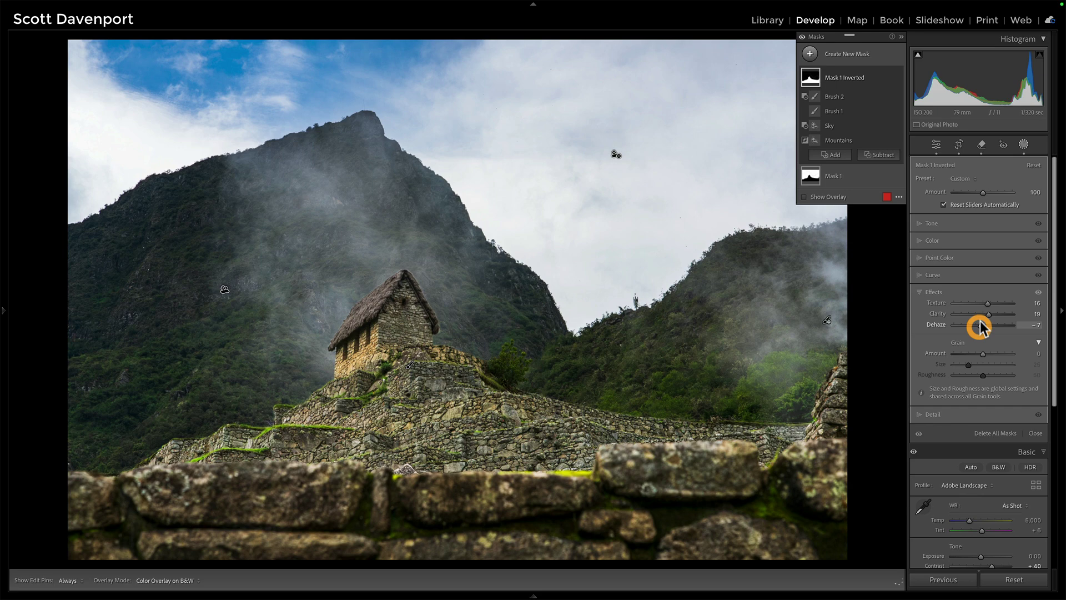
left_click(987, 303)
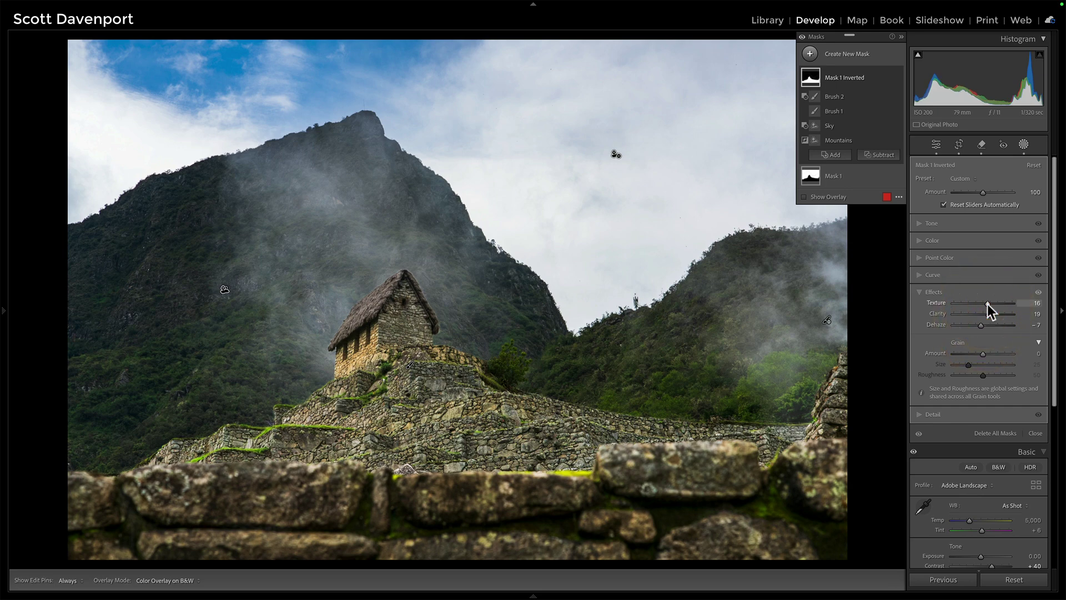